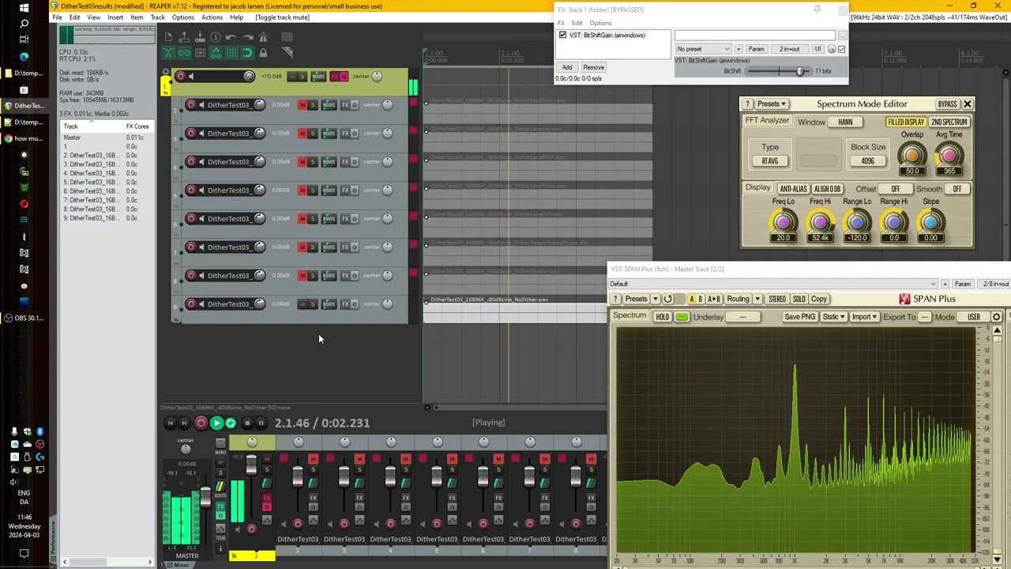
Step: Mute the NoDither track and audition DitherReaper and DitherReaperNoiseShape in turn, one unmuted track at a time, to compare their spectra
left_click(302, 304)
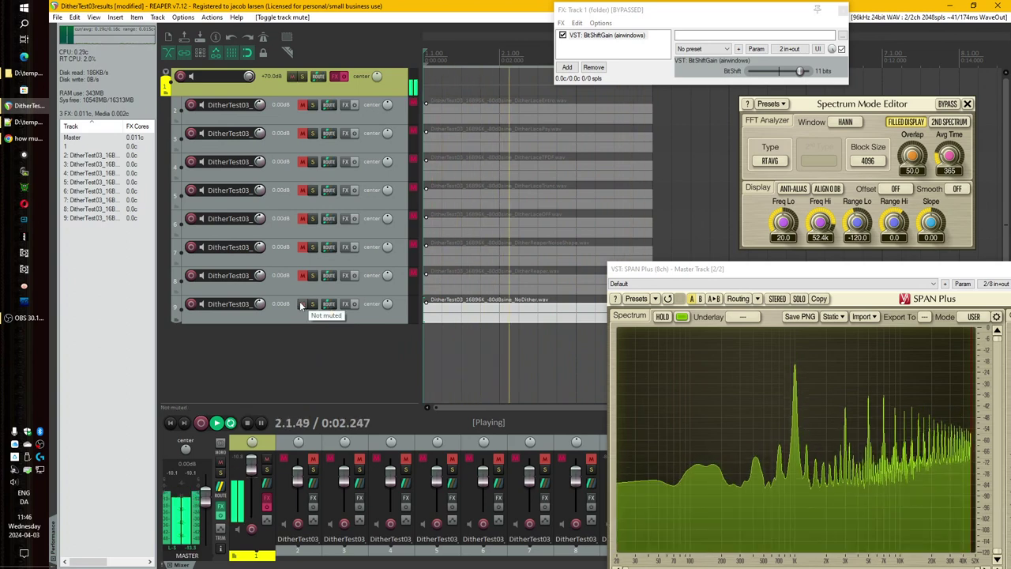
left_click(302, 304)
left_click(301, 276)
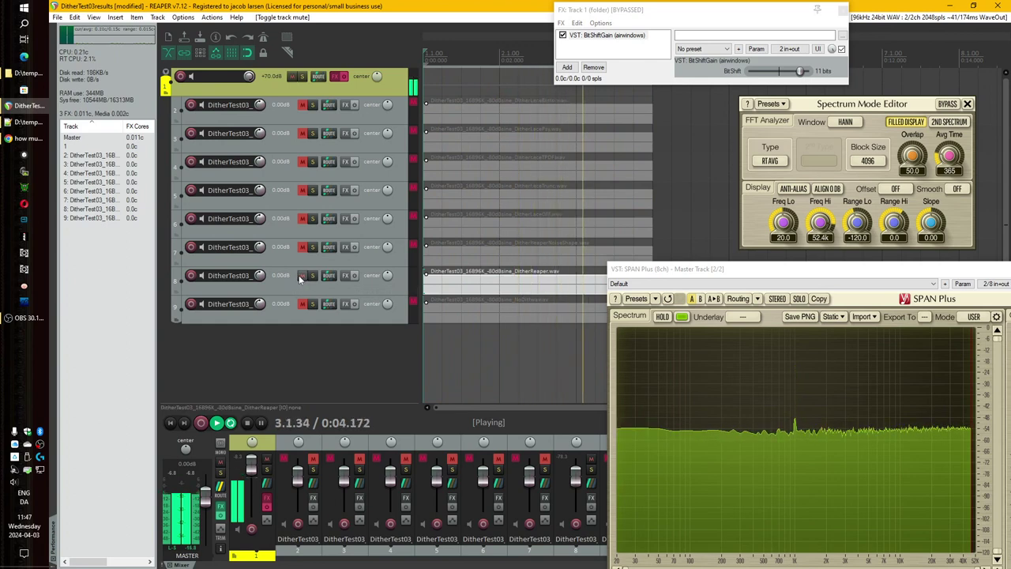
left_click(303, 275)
left_click(302, 247)
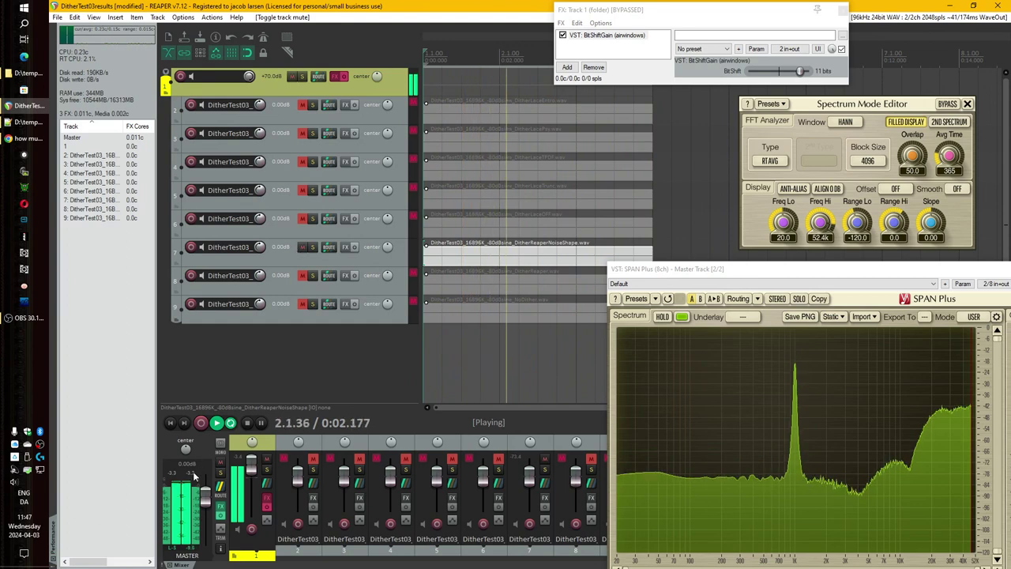
Step: Swap playback from DitherReaperNoiseShape to DitherLaceOFF, reset the master peak readout, and swap to DitherLaceTrunc to compare their spectra
left_click(303, 247)
left_click(302, 218)
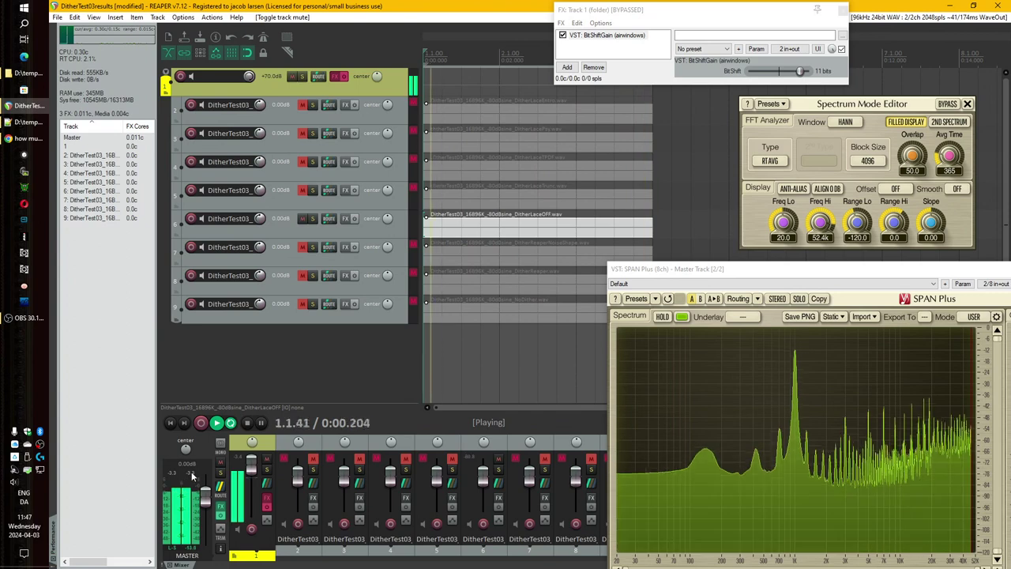
left_click(192, 472)
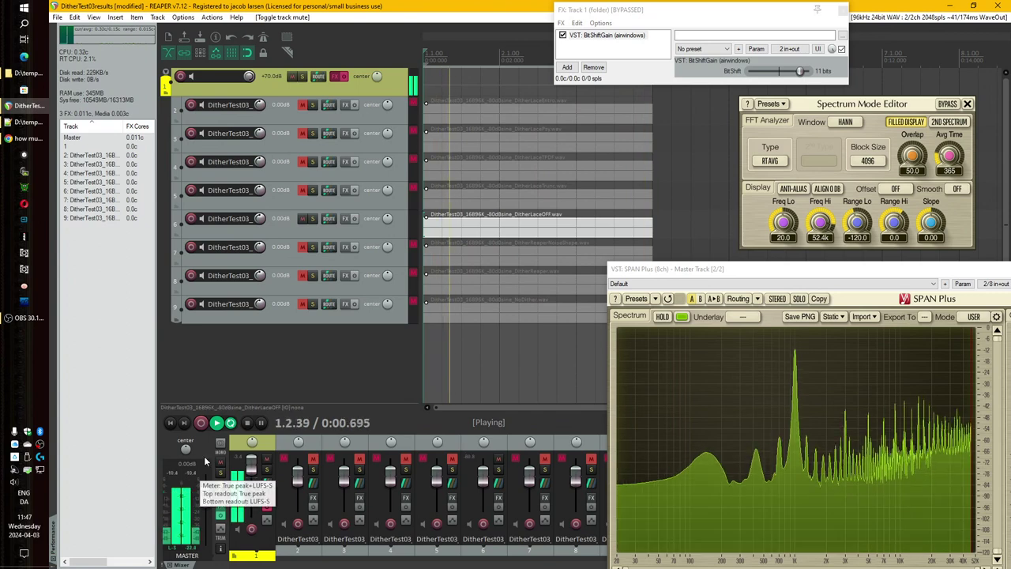
left_click(301, 218)
left_click(302, 190)
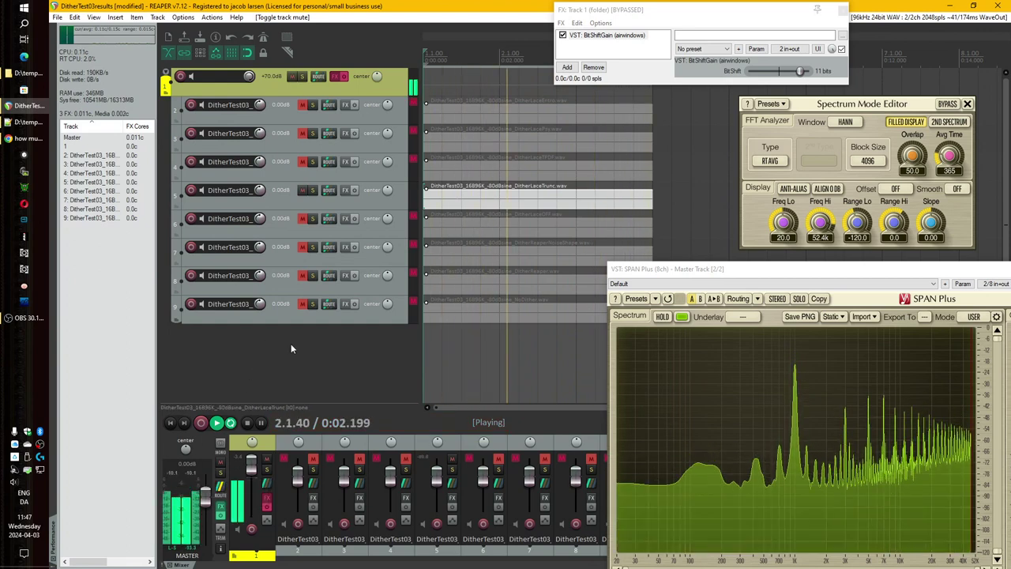
Step: Mute DitherLaceTrunc and audition the DitherLaceTPDF, DitherLacePsy and DitherLaceEntro tracks one at a time to examine their noise spectra
left_click(302, 190)
left_click(300, 163)
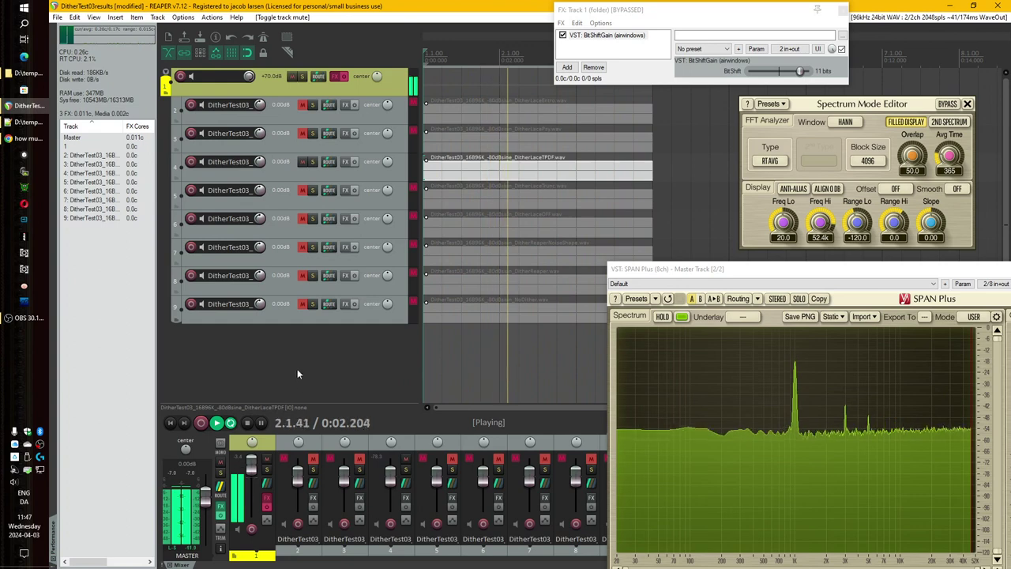
left_click(301, 162)
left_click(301, 133)
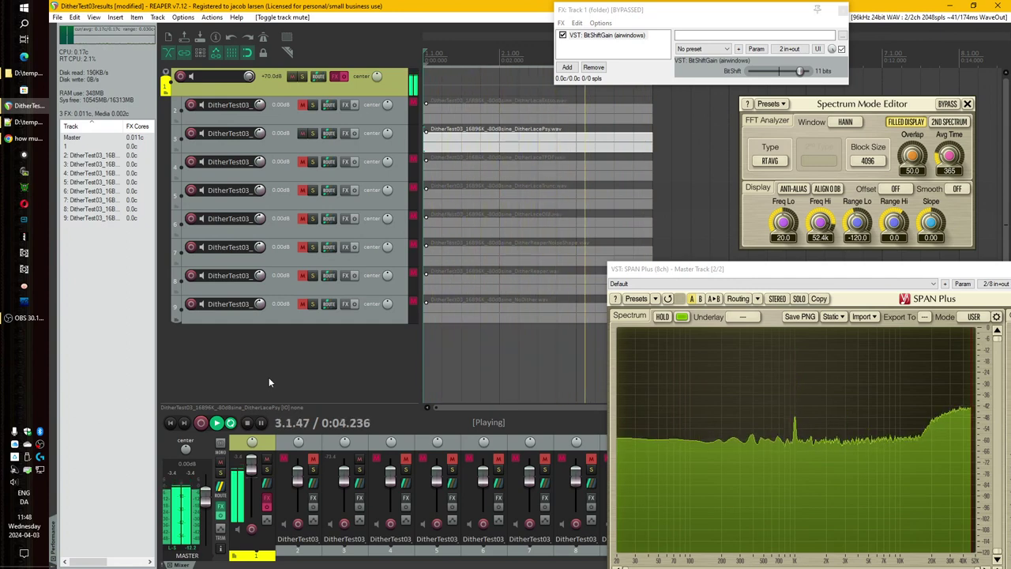
left_click(303, 133)
left_click(302, 104)
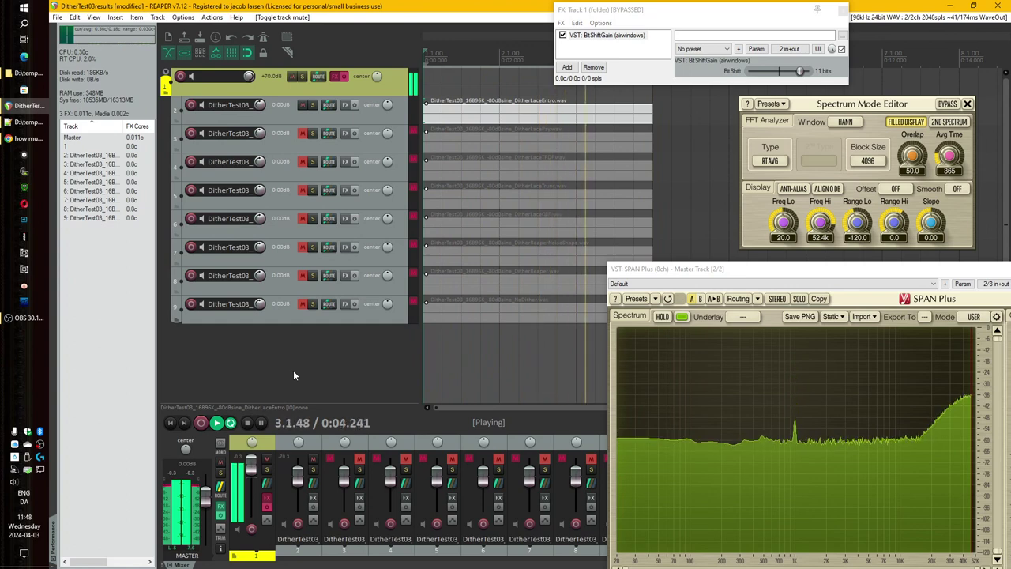
Step: Mute the DitherLaceEntro track, reset the folder track's volume to 0.00 dB and enable its BitShiftGain effect
left_click(302, 106)
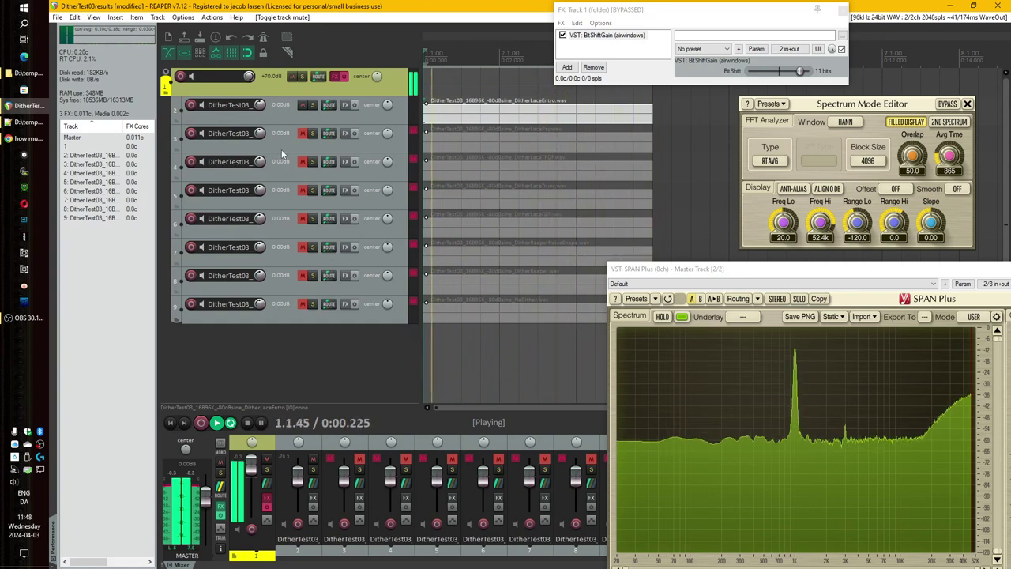
left_click(303, 105)
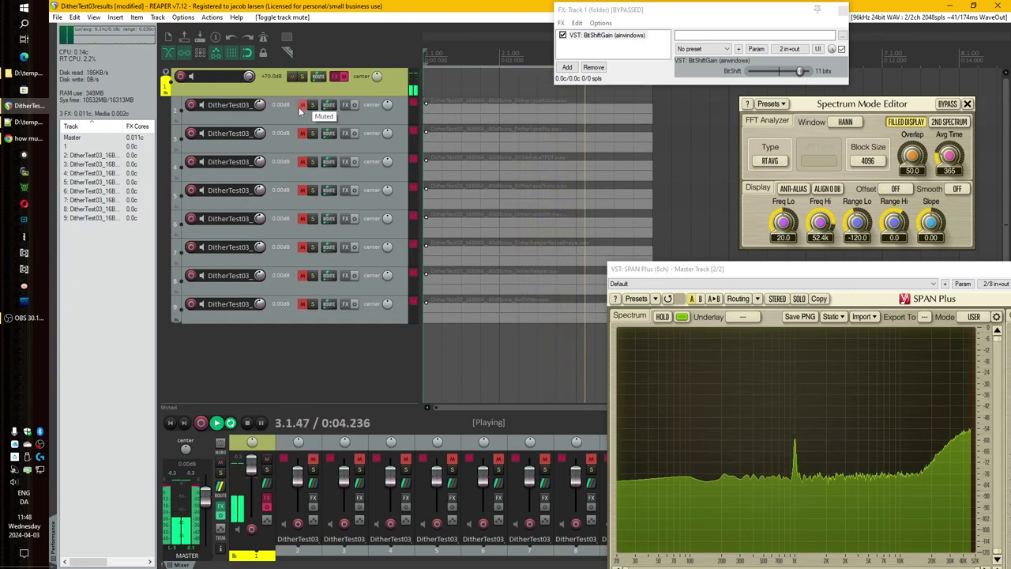
double_click(249, 77)
left_click(339, 76)
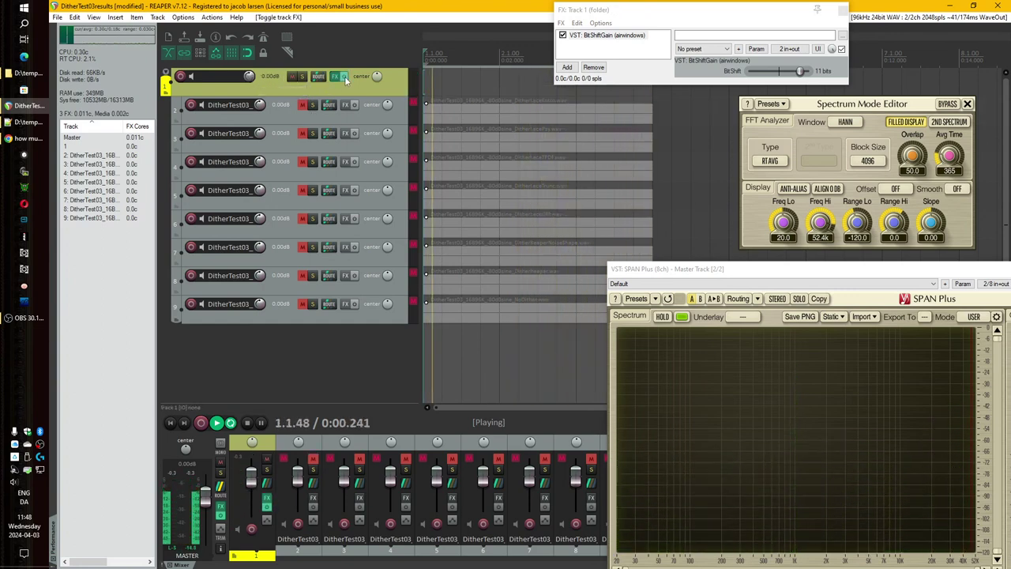
Step: With BitShiftGain active, audition the NoDither, DitherReaper and DitherReaperNoiseShape tracks one at a time to compare their spectra
left_click(304, 305)
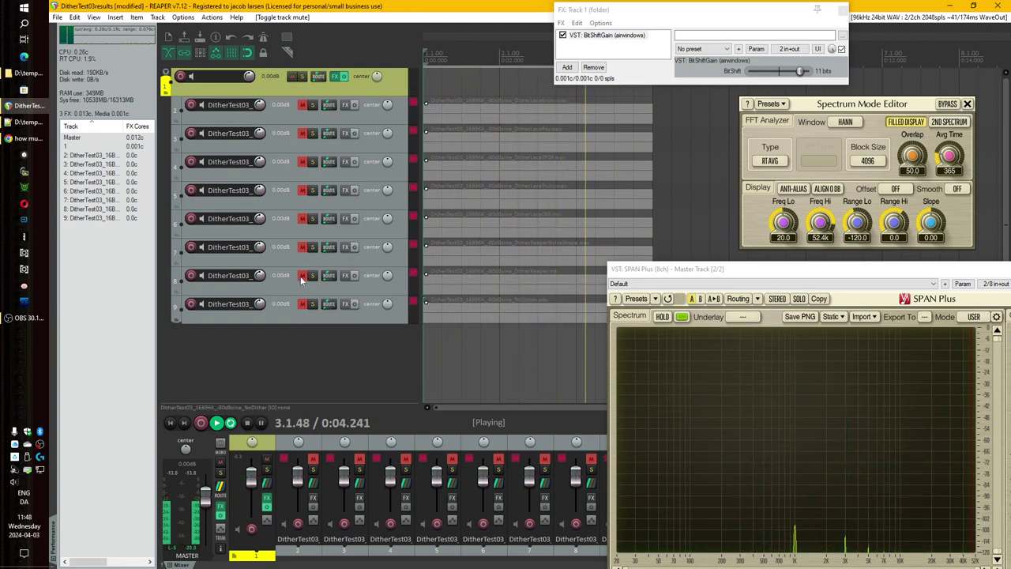
left_click(302, 276)
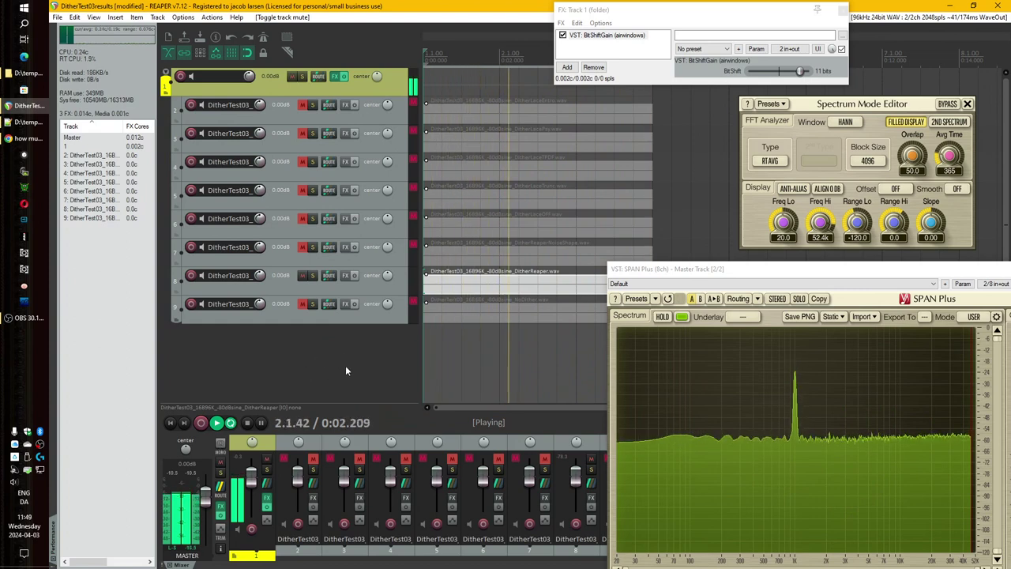
left_click(303, 275)
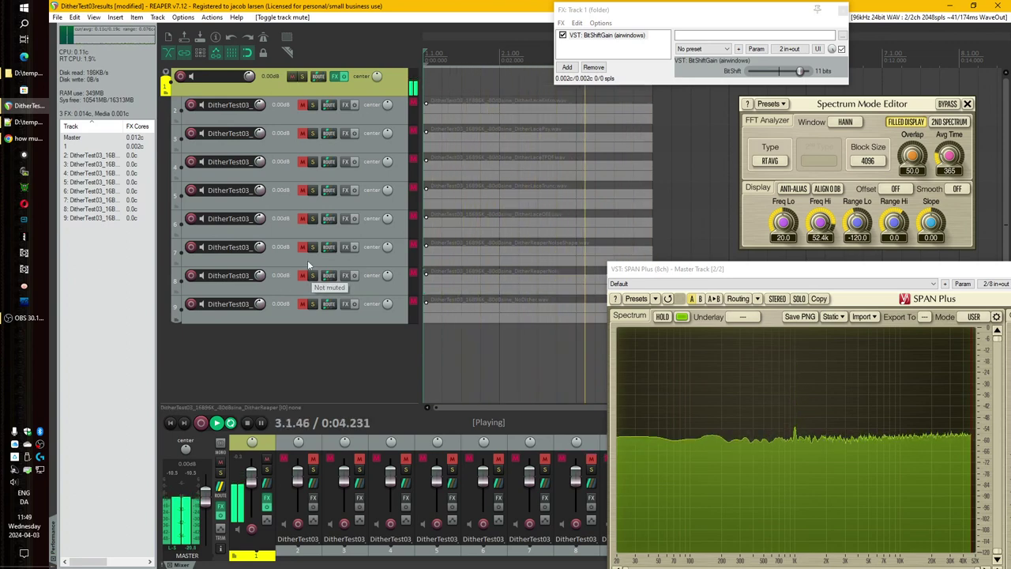
left_click(302, 247)
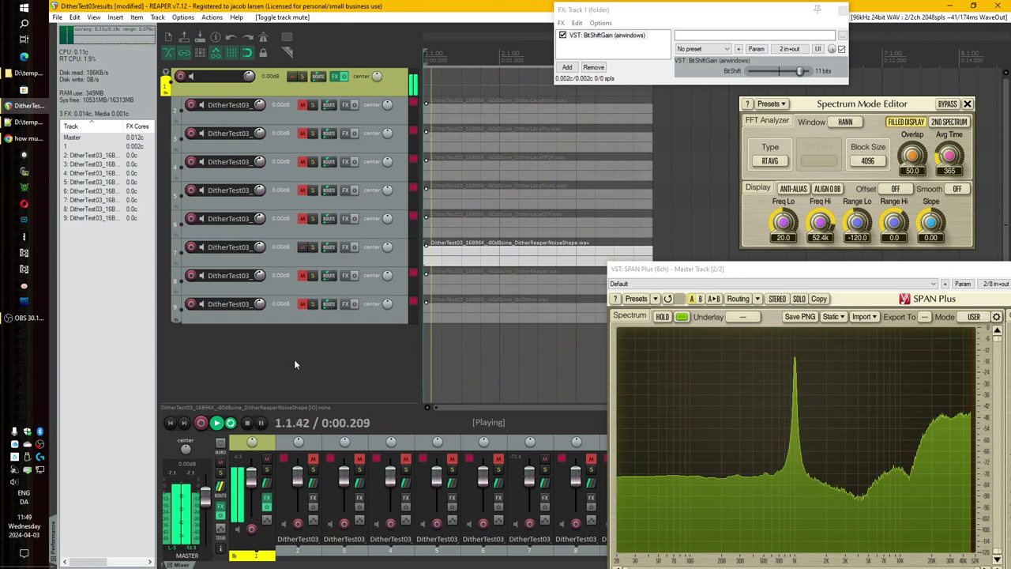
Step: Mute DitherReaperNoiseShape and audition DitherLaceOFF, DitherLaceTrunc and DitherLaceTPDF one at a time through the bit-shift gain
left_click(302, 247)
left_click(302, 218)
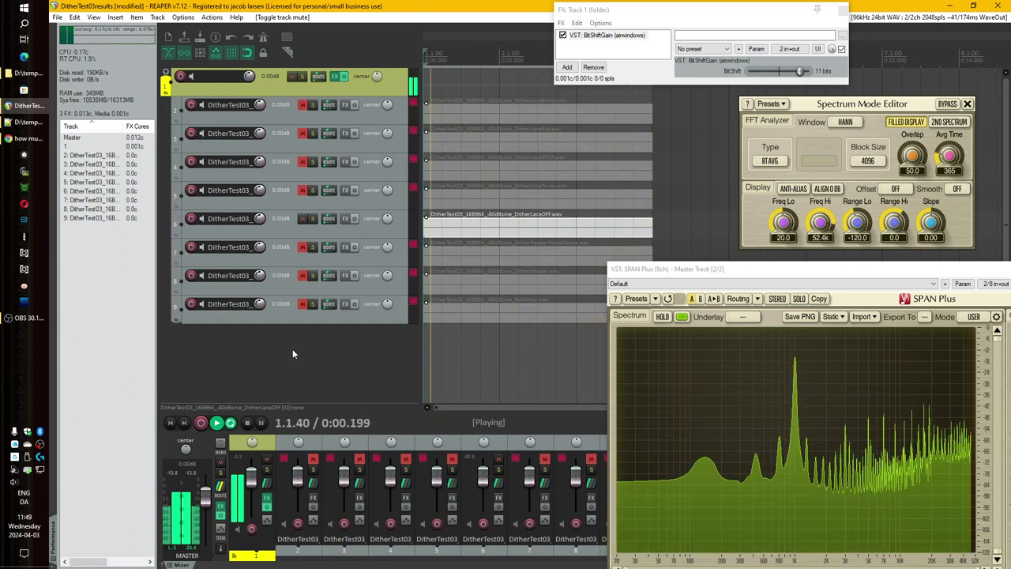
left_click(303, 218)
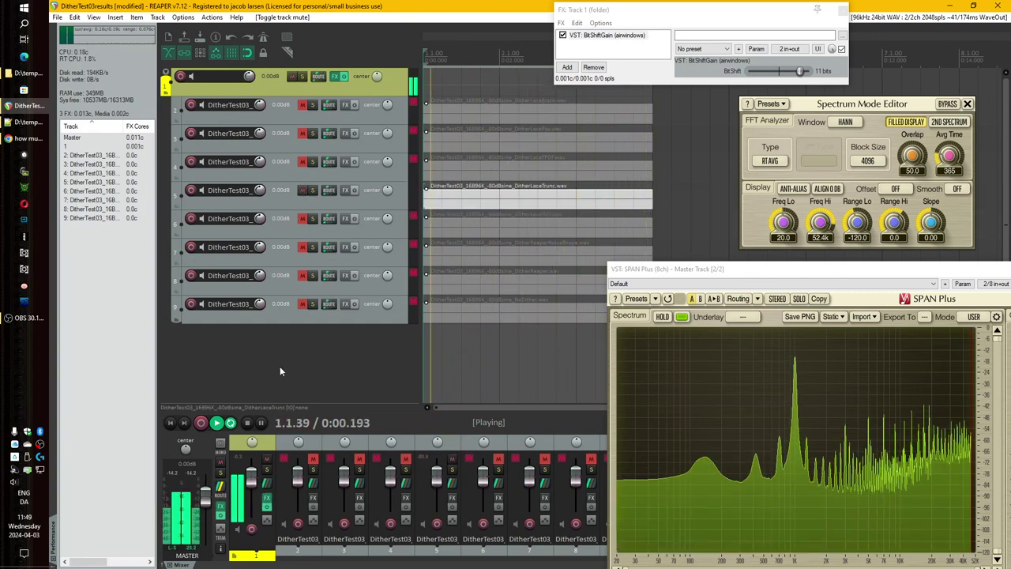
left_click(301, 191)
left_click(305, 162)
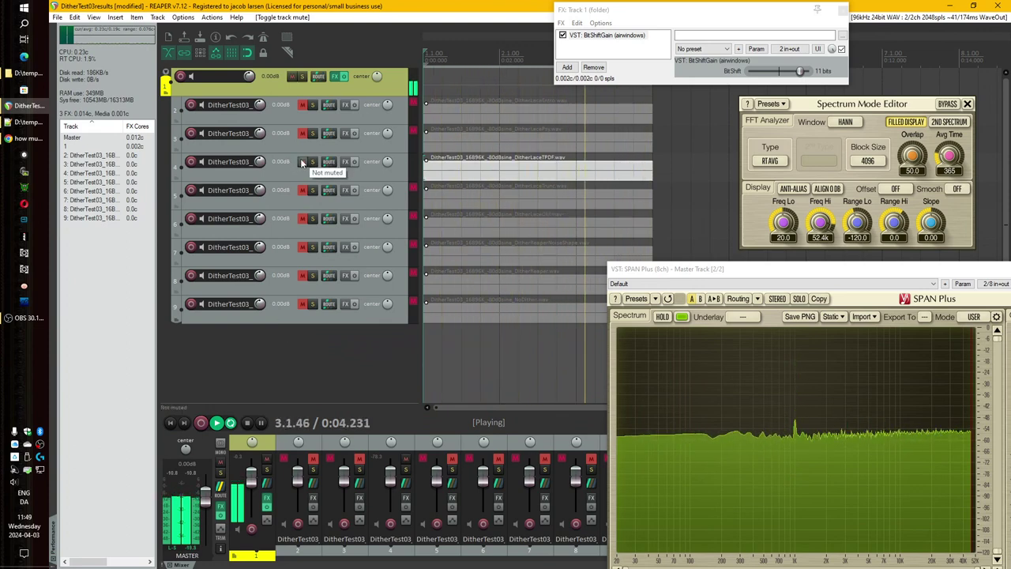
Step: Swap playback from DitherLaceTPDF to DitherLacePsy and on to DitherLaceEntro, leave only DitherLaceEntro unmuted, and stop playback
key("Up")
key("Up")
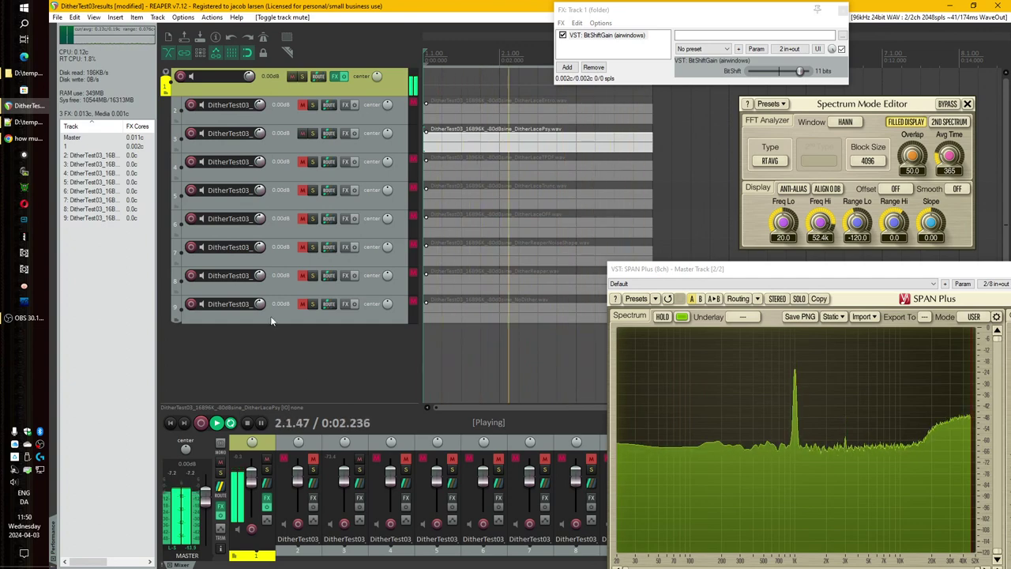
left_click(304, 133)
left_click(302, 104)
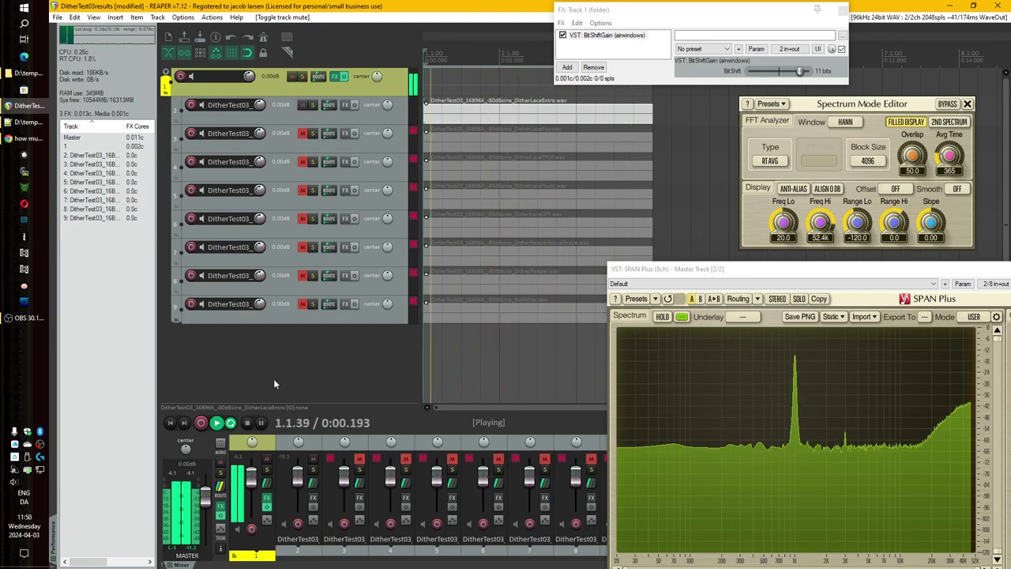
key("space")
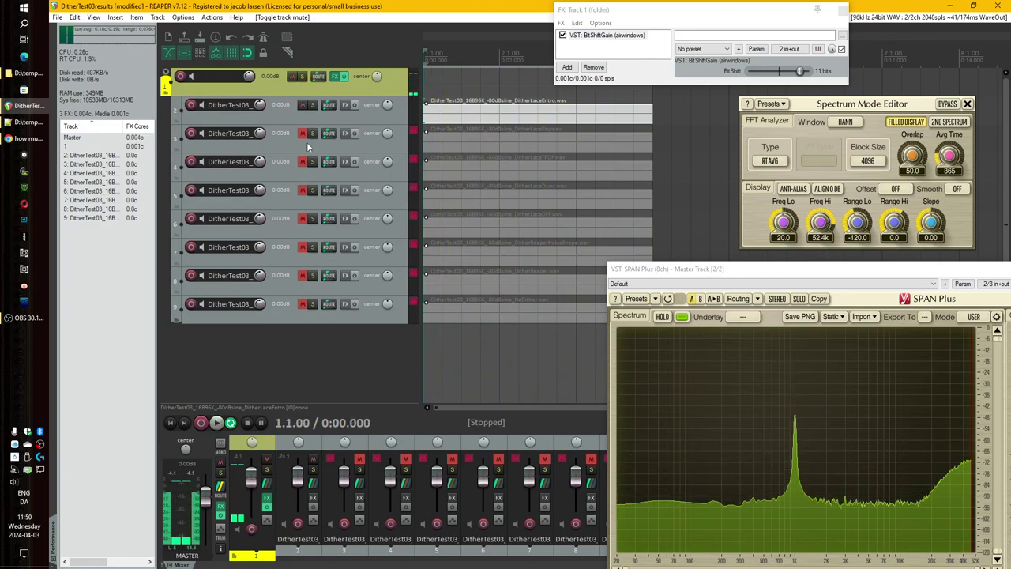